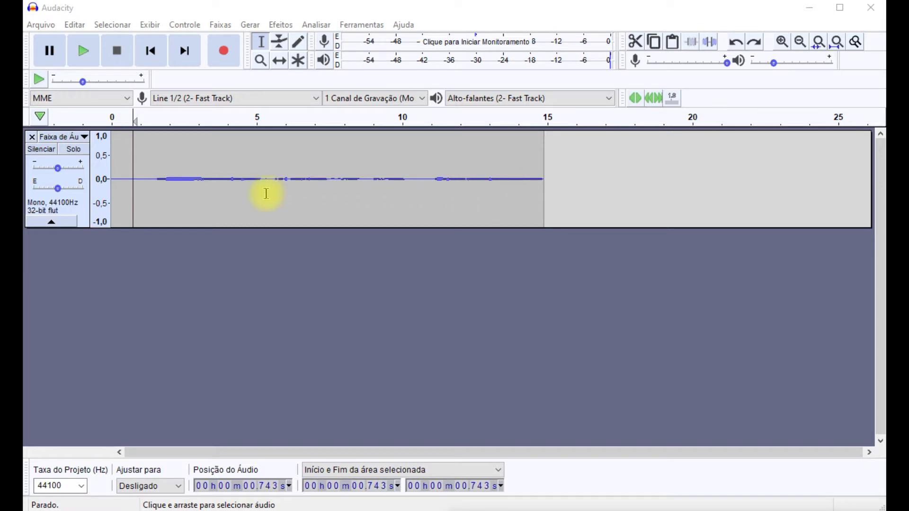
# Play the mono recording from just before its first sound to hear its level, and stop playback.
pyautogui.click(142, 194)
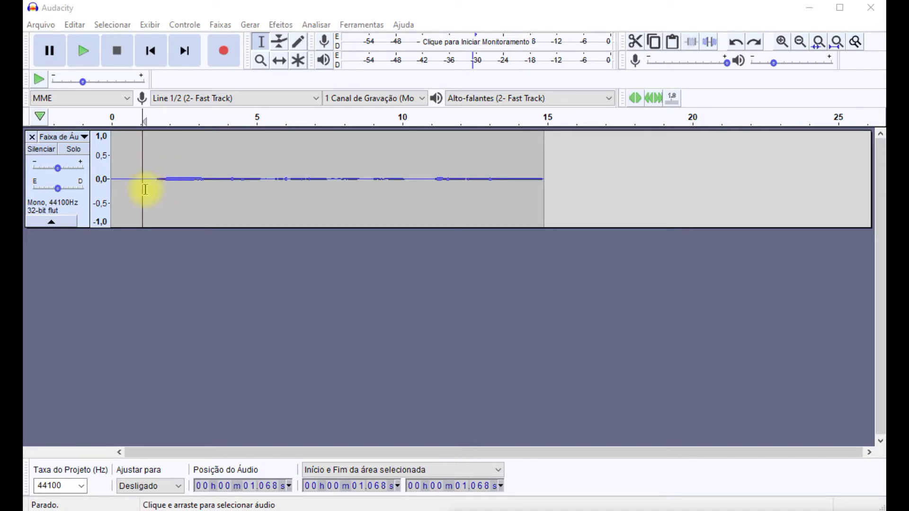
pyautogui.press('space')
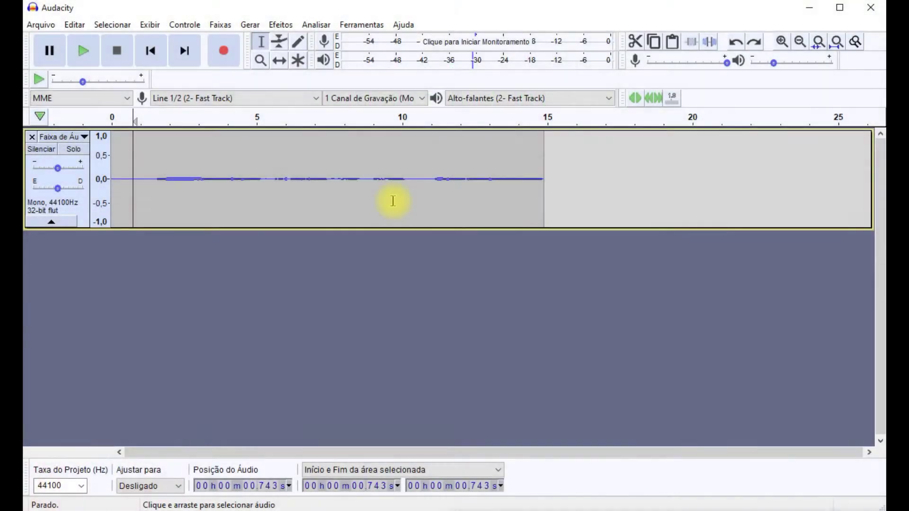
pyautogui.press('space')
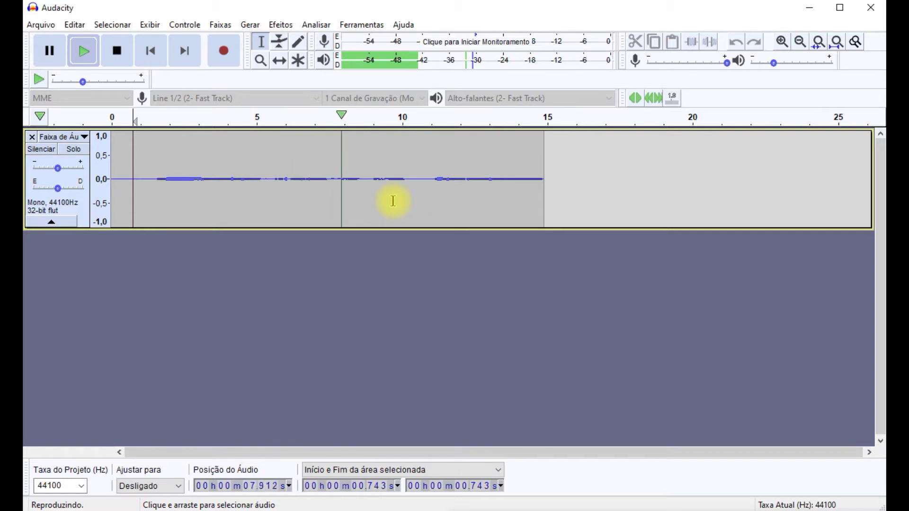
pyautogui.press('space')
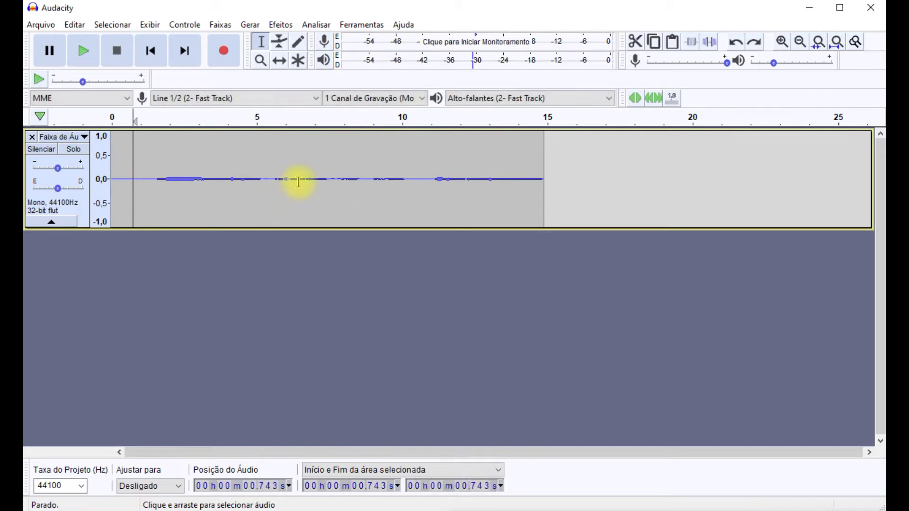
# Normalize the entire mono clip to a peak amplitude of 0,0 dB with DC offset removal enabled.
pyautogui.doubleClick(211, 180)
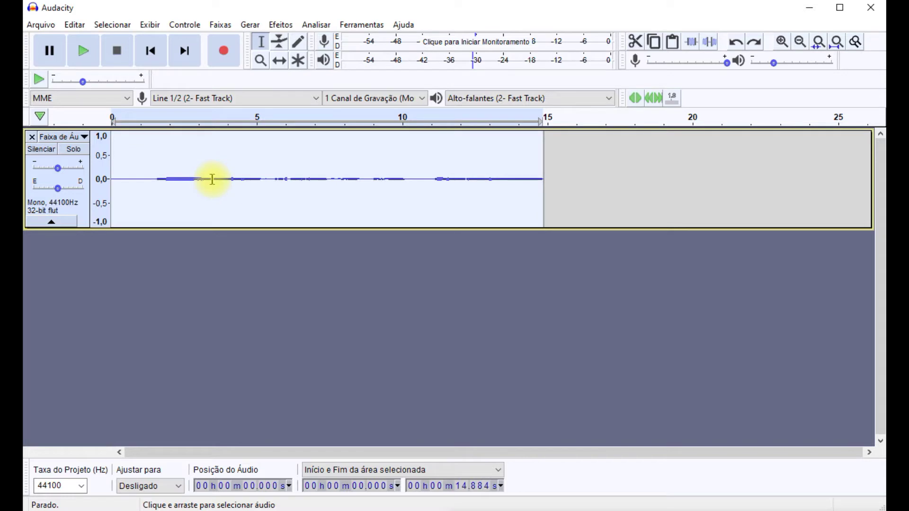
pyautogui.doubleClick(254, 177)
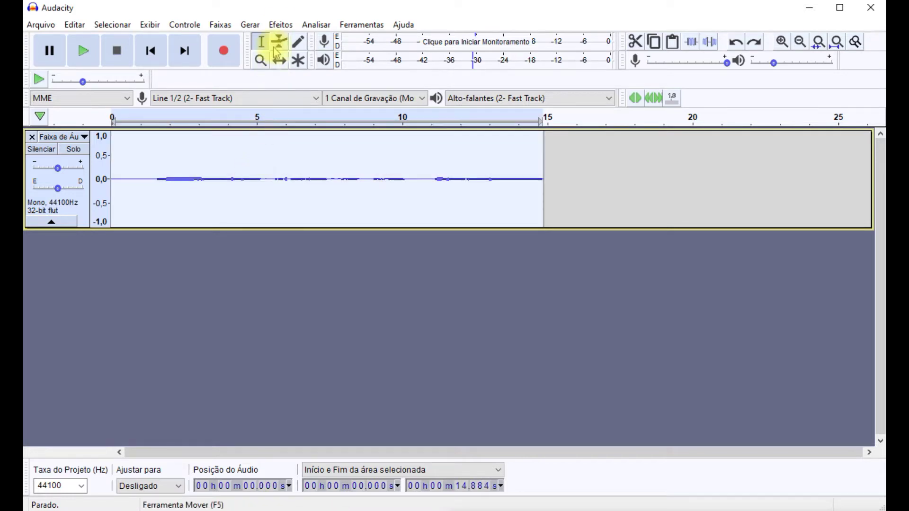
pyautogui.click(281, 26)
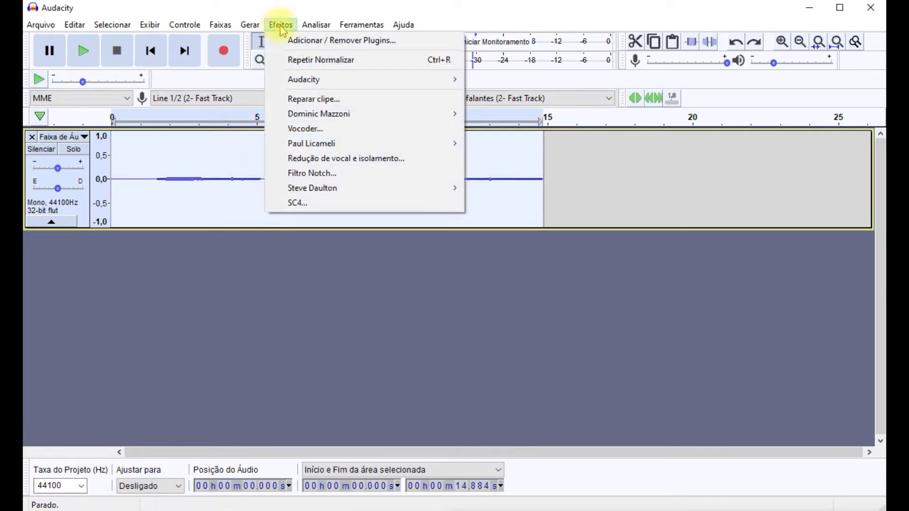
pyautogui.moveTo(318, 81)
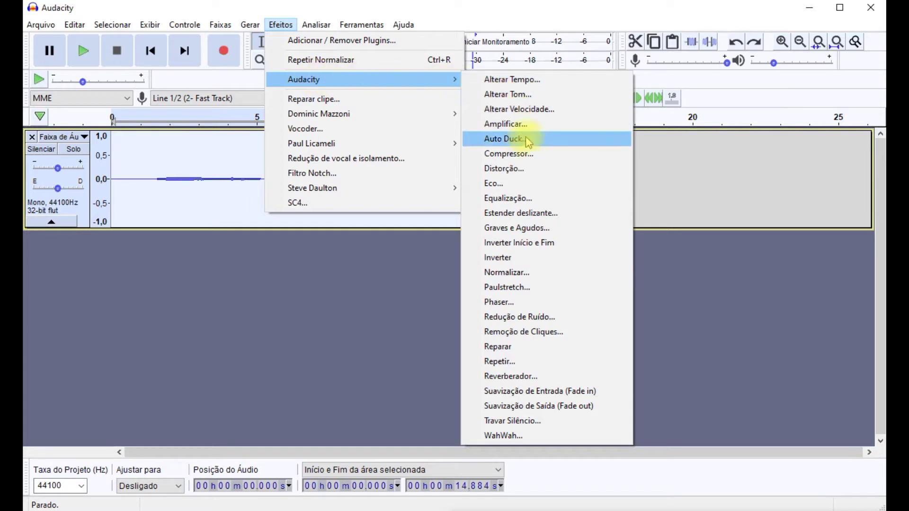
pyautogui.click(534, 274)
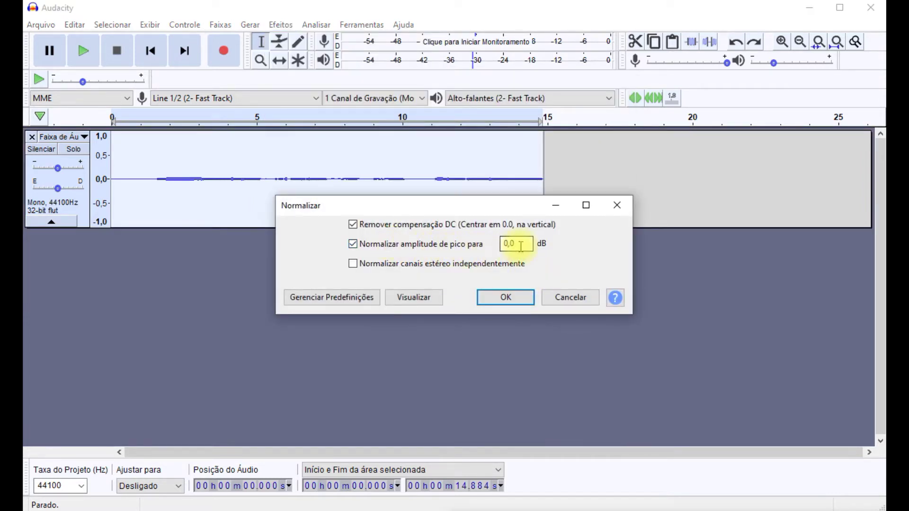
pyautogui.click(515, 299)
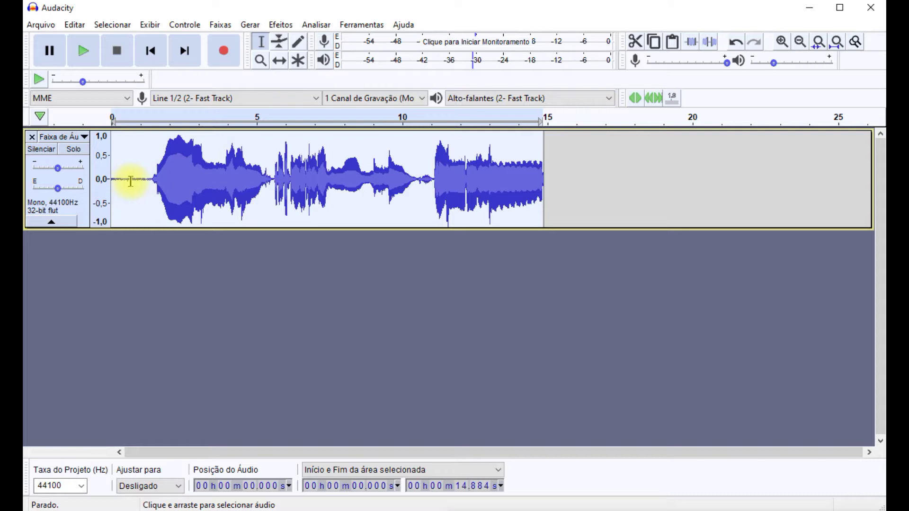
# Capture a noise profile from the silent stretch at about 0.325 to 0.627 s, before the first sound, and audition it.
pyautogui.moveTo(131, 181); pyautogui.dragTo(122, 180)
pyautogui.click(83, 51)
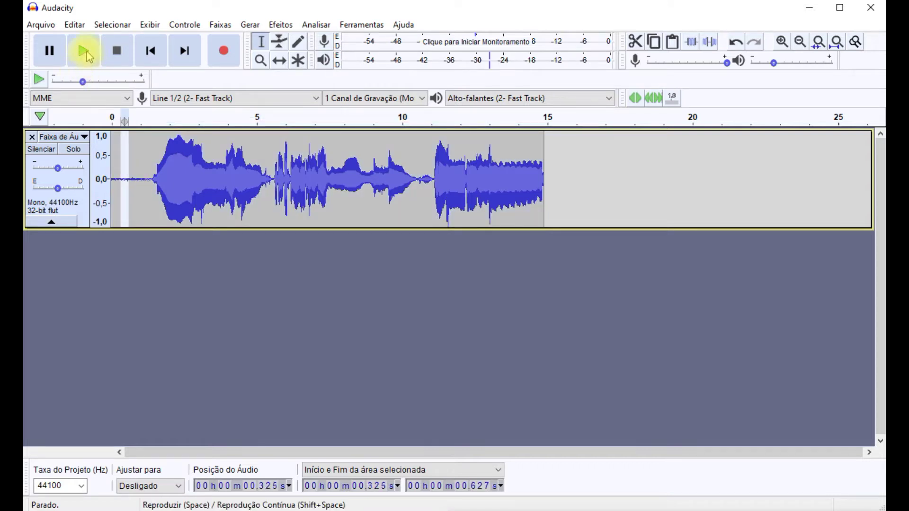
pyautogui.click(280, 25)
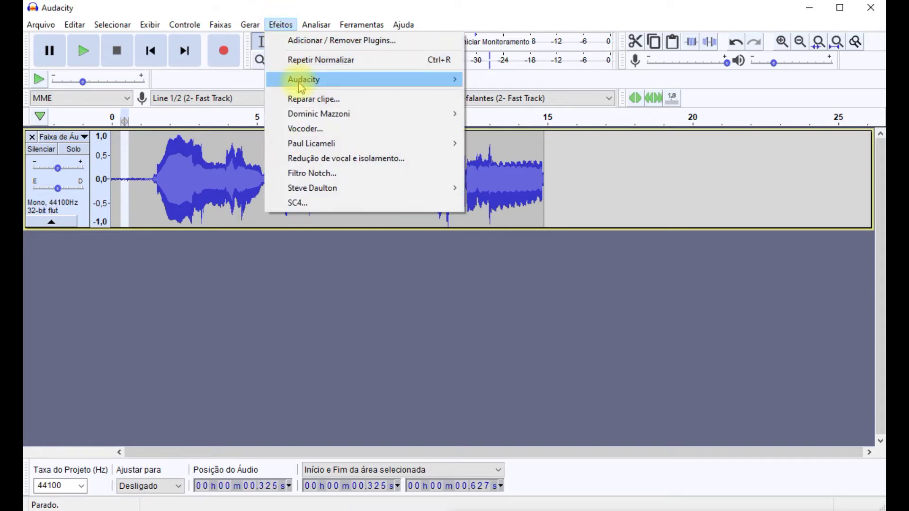
pyautogui.moveTo(304, 80)
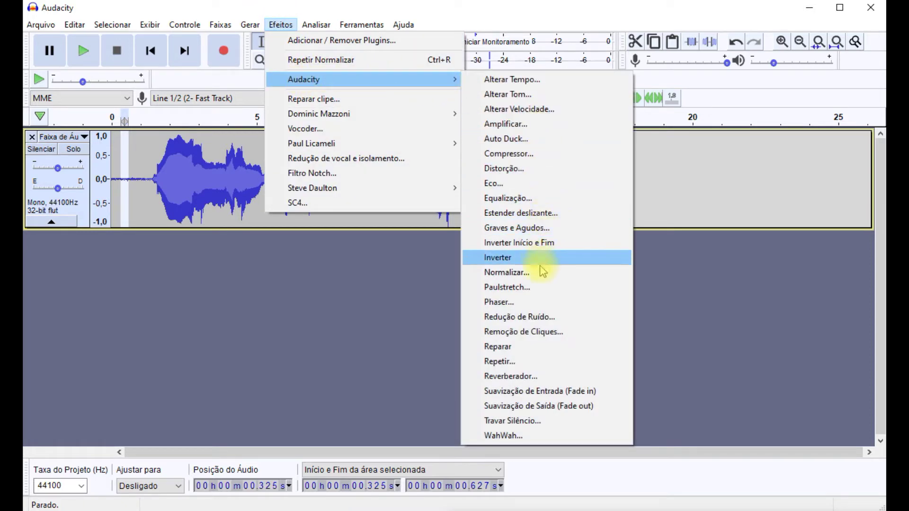
pyautogui.click(538, 322)
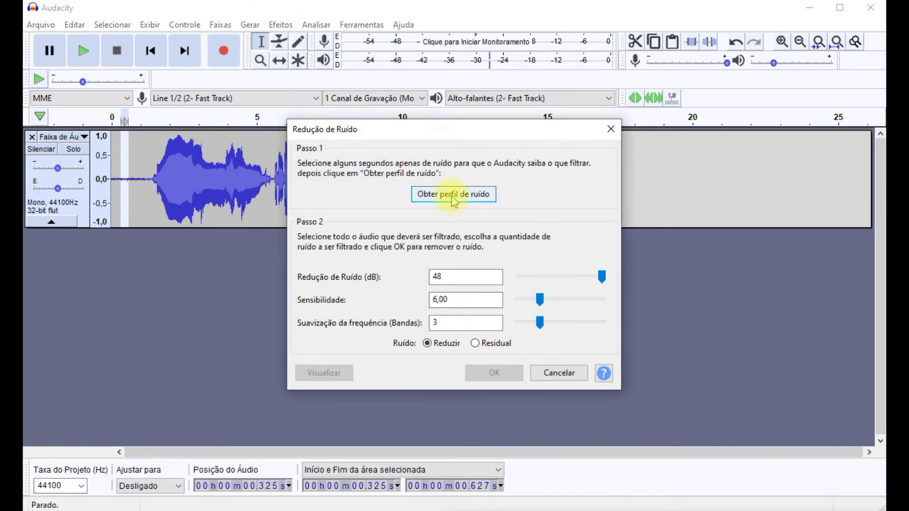
pyautogui.click(453, 195)
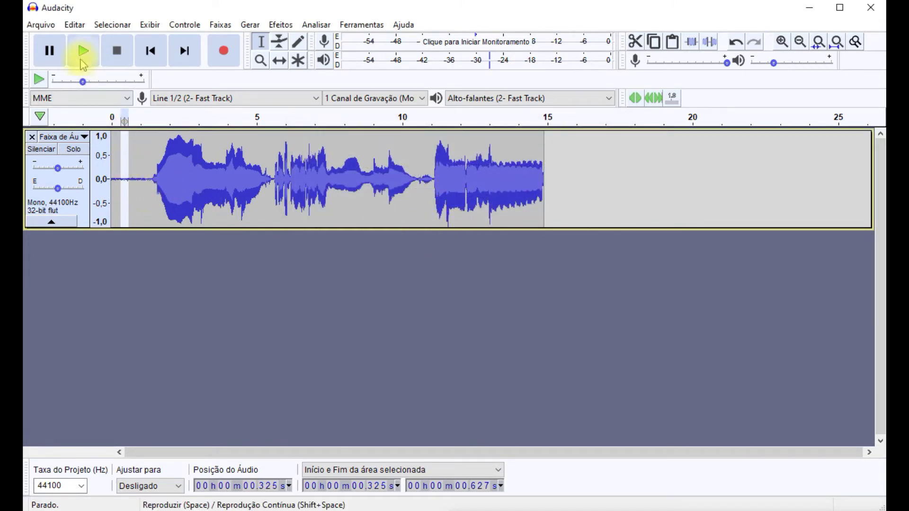
pyautogui.click(83, 52)
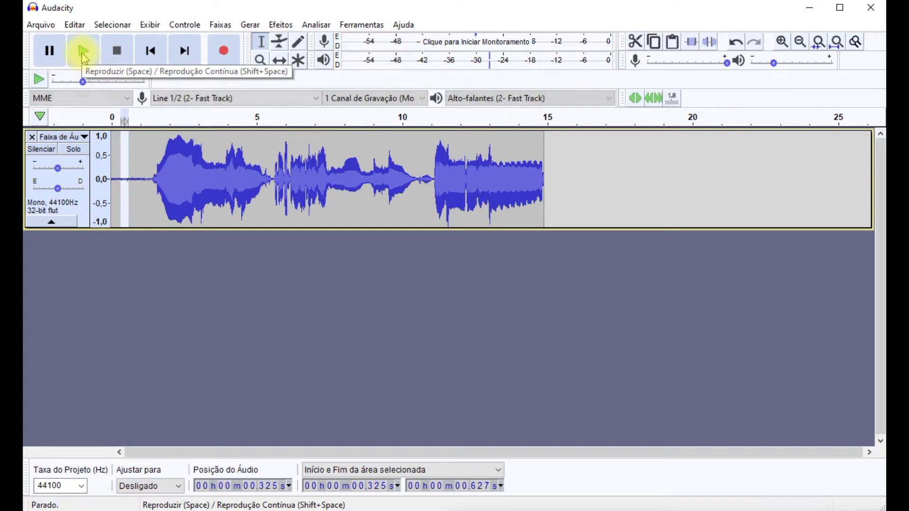
# Apply Noise Reduction to the whole clip with 48 dB reduction, sensitivity 6,00 and 3 frequency smoothing bands.
pyautogui.doubleClick(208, 179)
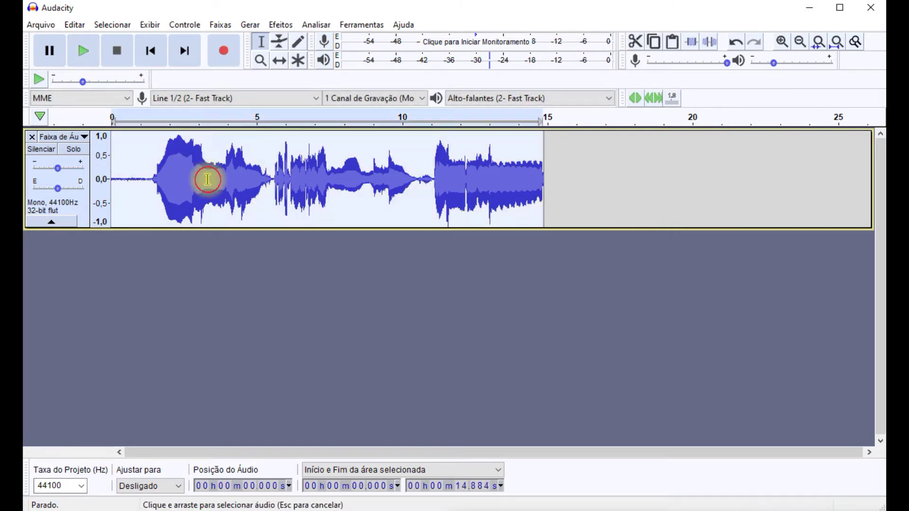
pyautogui.click(285, 26)
pyautogui.moveTo(310, 79)
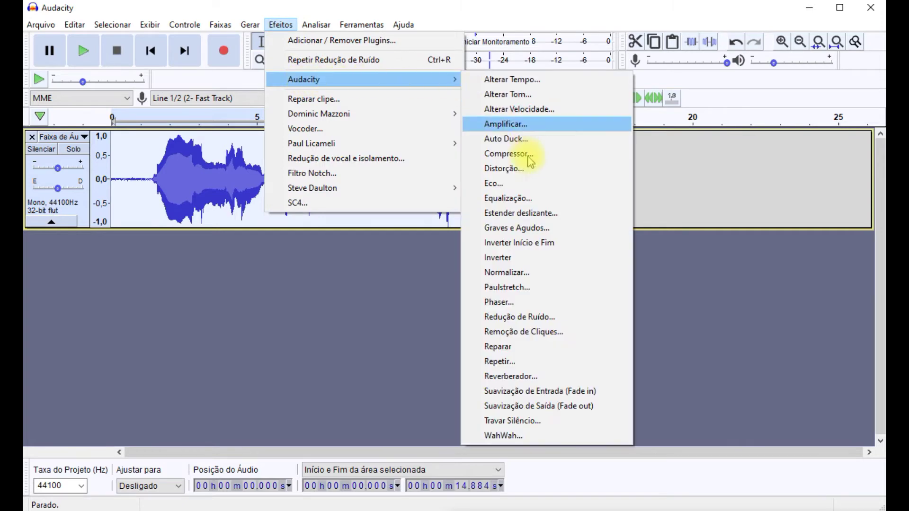
pyautogui.click(531, 316)
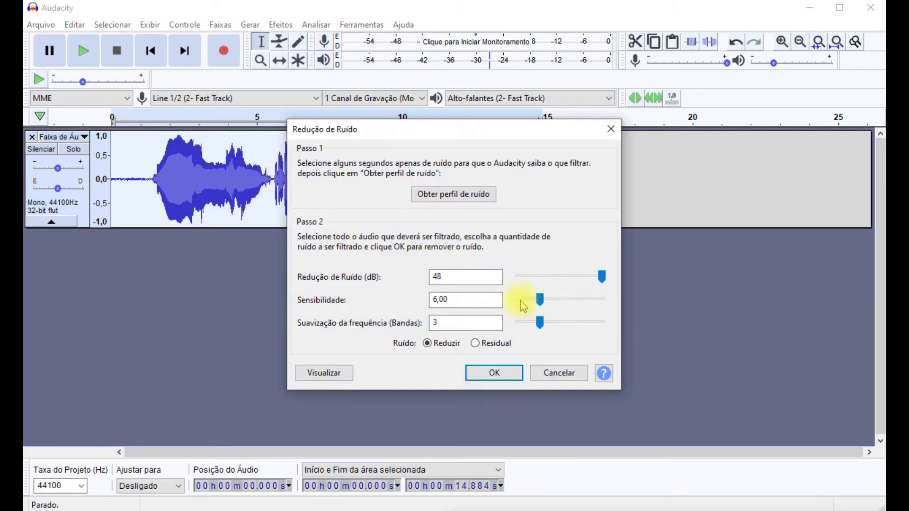
pyautogui.click(496, 374)
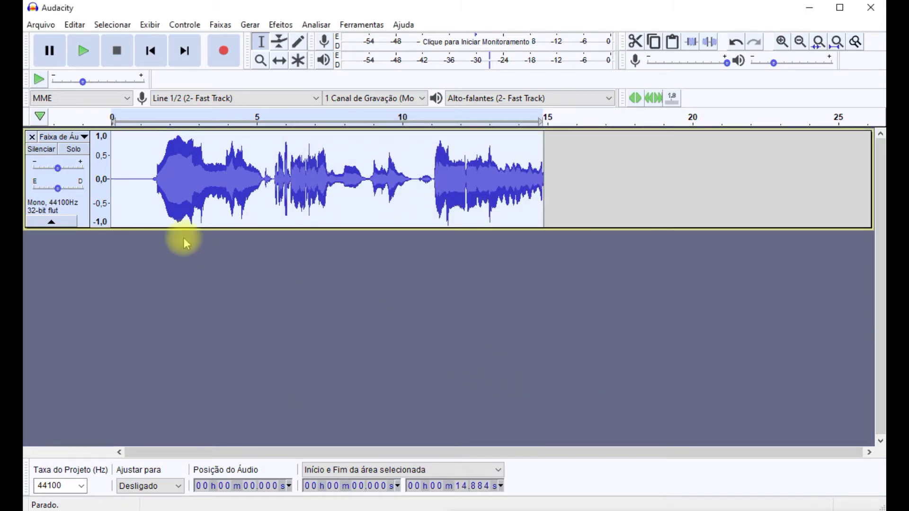
# Play the cleaned recording from about 0.9 s to check the noise reduction, and stop playback.
pyautogui.click(137, 191)
pyautogui.press('space')
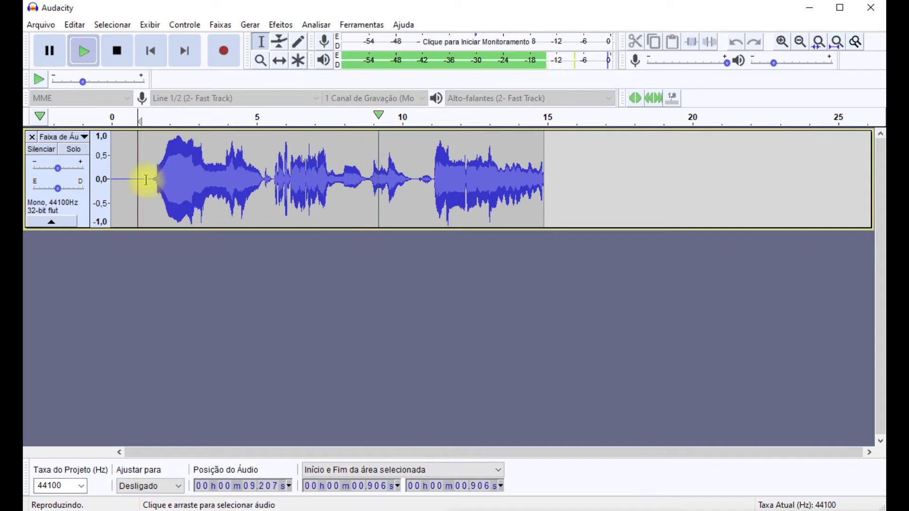
pyautogui.press('space')
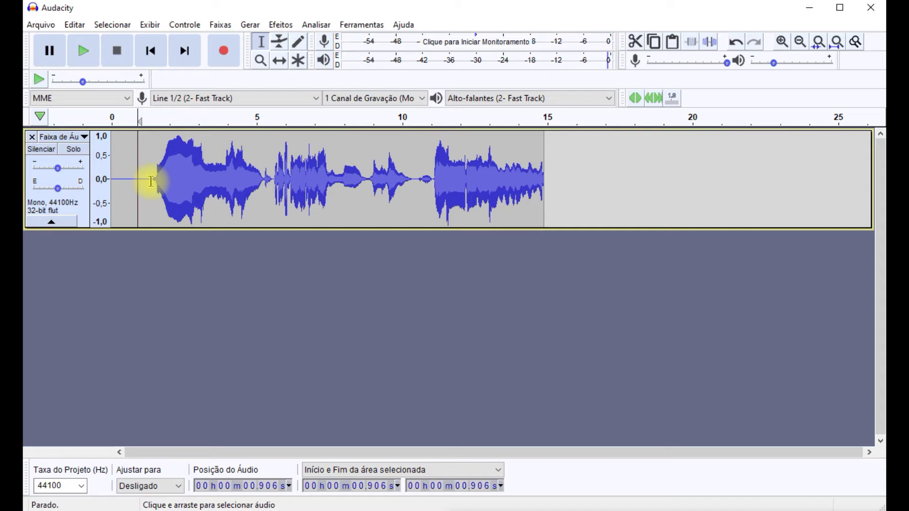
# Add a new empty stereo track below the mono recording.
pyautogui.click(281, 215)
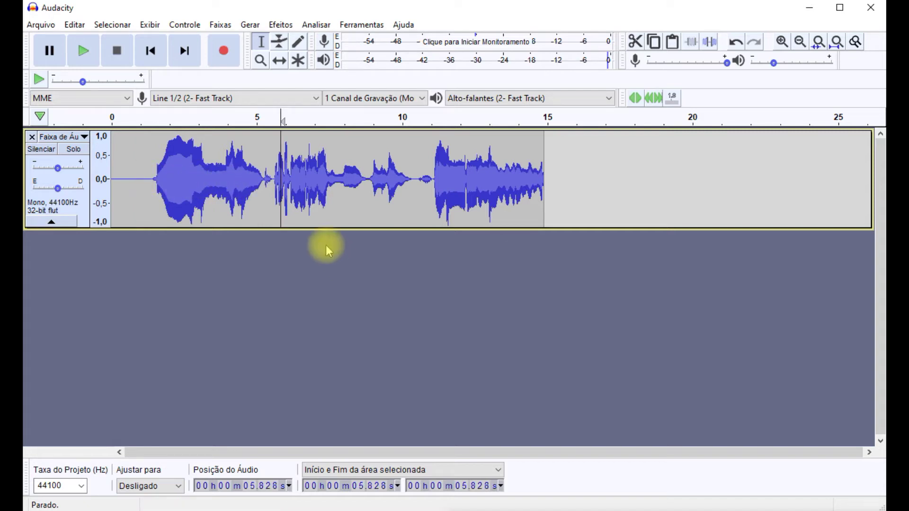
pyautogui.click(220, 24)
pyautogui.moveTo(291, 45)
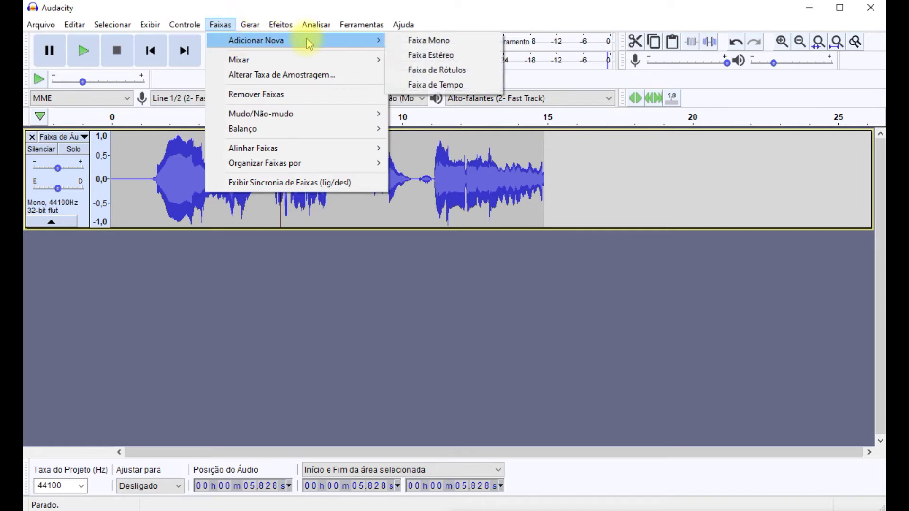
pyautogui.click(474, 55)
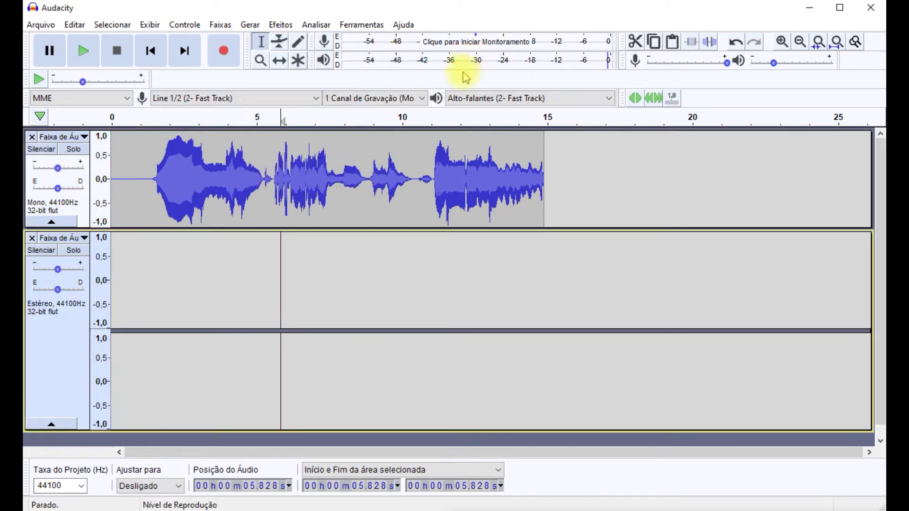
# Rename the mono track as Hulusi and copy that name for reuse.
pyautogui.click(238, 176)
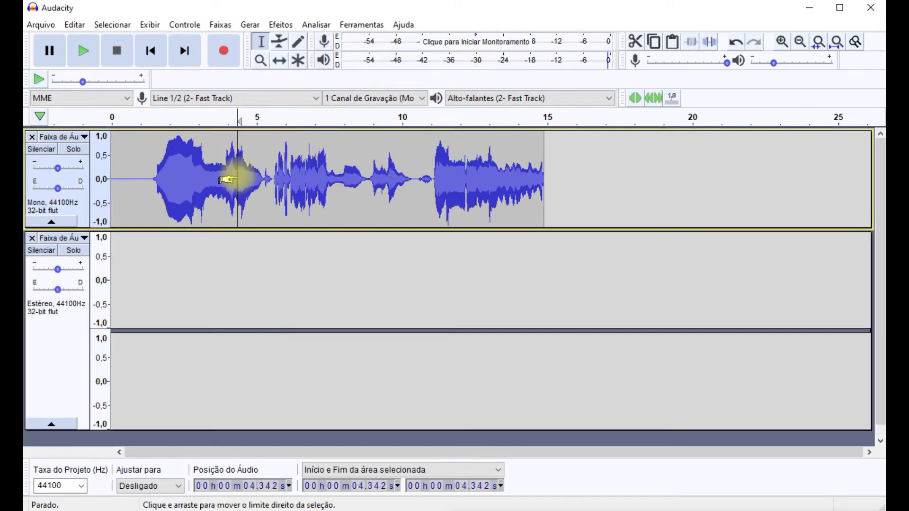
pyautogui.click(81, 136)
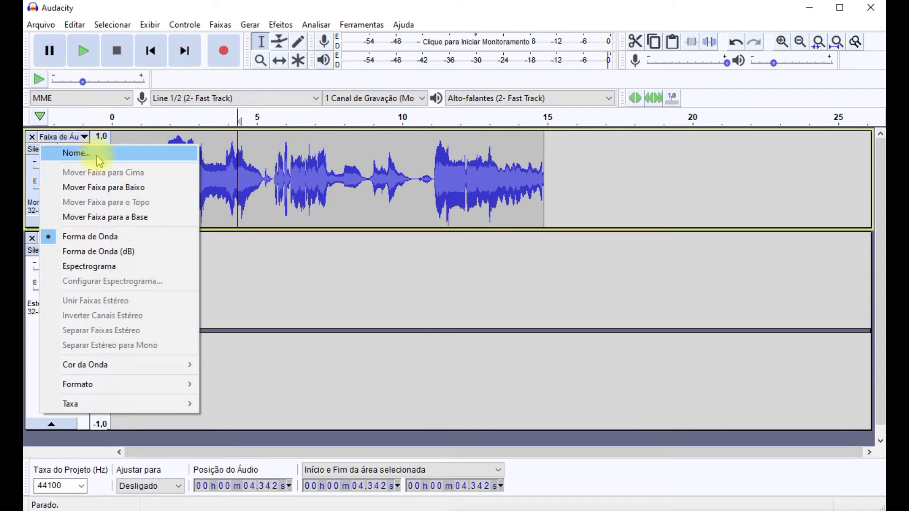
pyautogui.click(98, 150)
pyautogui.write('Hulusi')
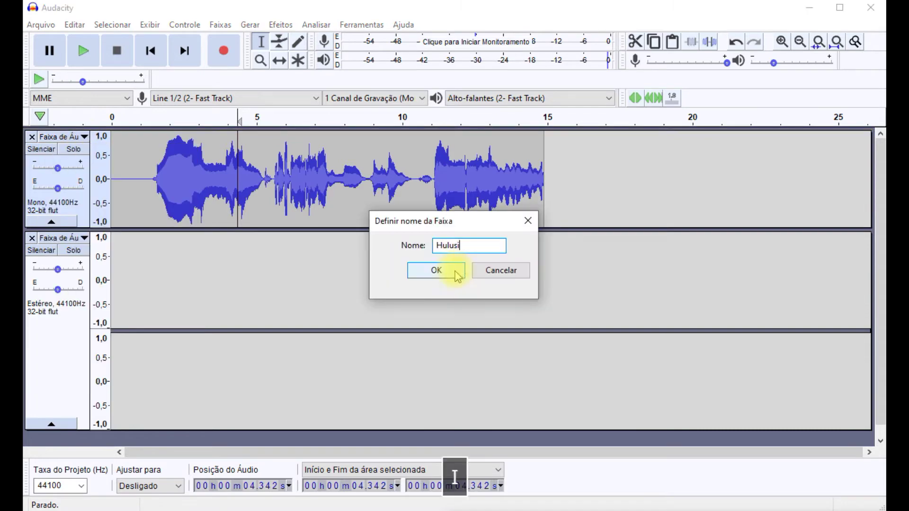
pyautogui.moveTo(488, 245); pyautogui.dragTo(404, 257)
pyautogui.hotkey('ctrl', 'c')
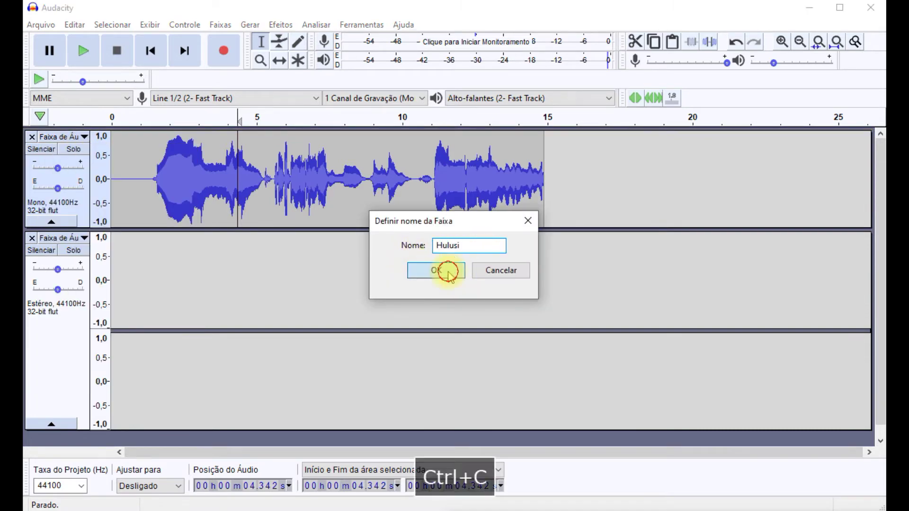
pyautogui.click(446, 270)
# Rename the empty stereo track as HulusiRev.
pyautogui.click(85, 237)
pyautogui.click(98, 252)
pyautogui.hotkey('ctrl', 'v')
pyautogui.write('Rev')
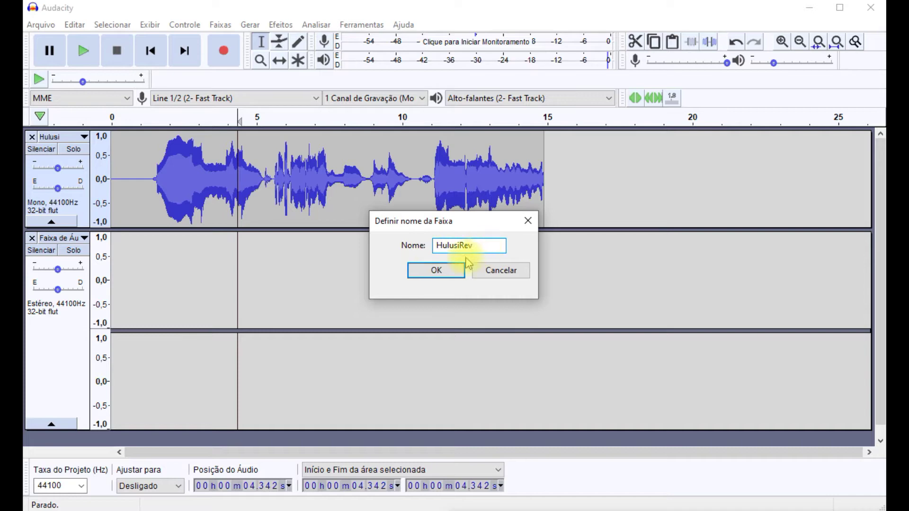
pyautogui.click(436, 270)
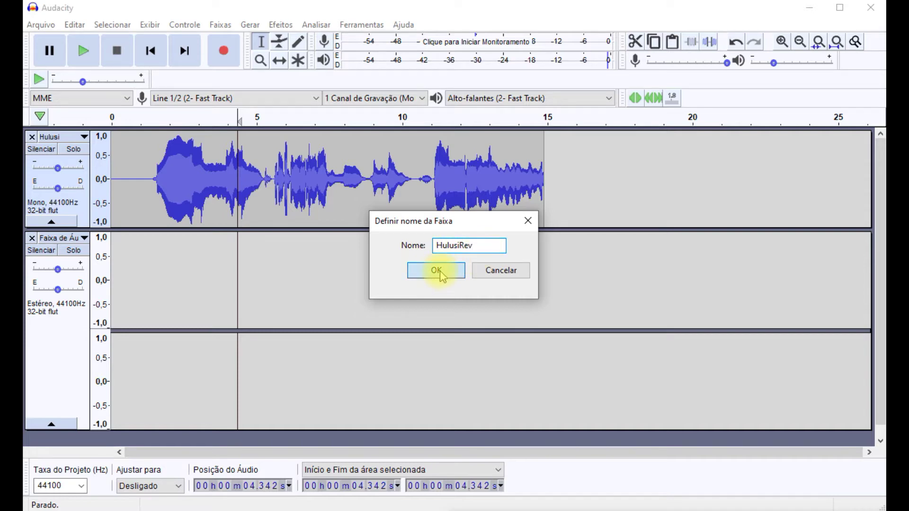
# Copy the whole Hulusi clip into the HulusiRev track, starting at 0 s.
pyautogui.doubleClick(379, 186)
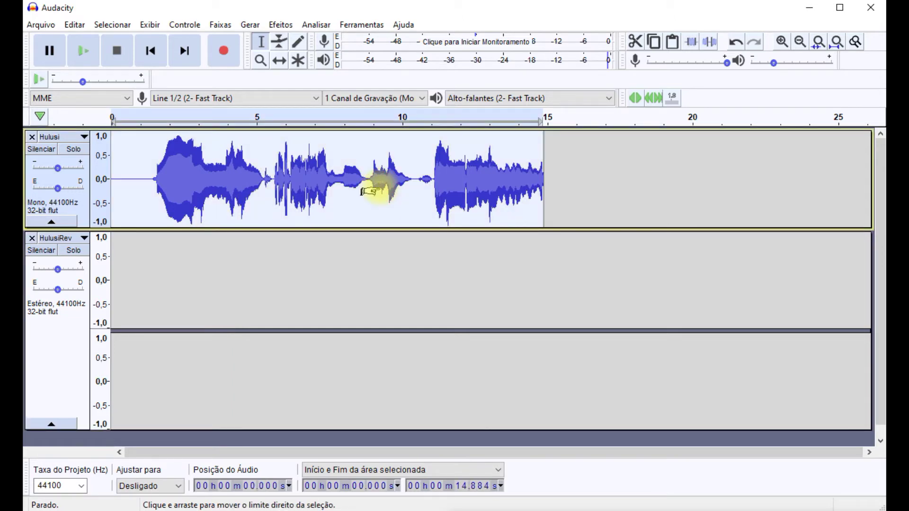
pyautogui.hotkey('ctrl', 'c')
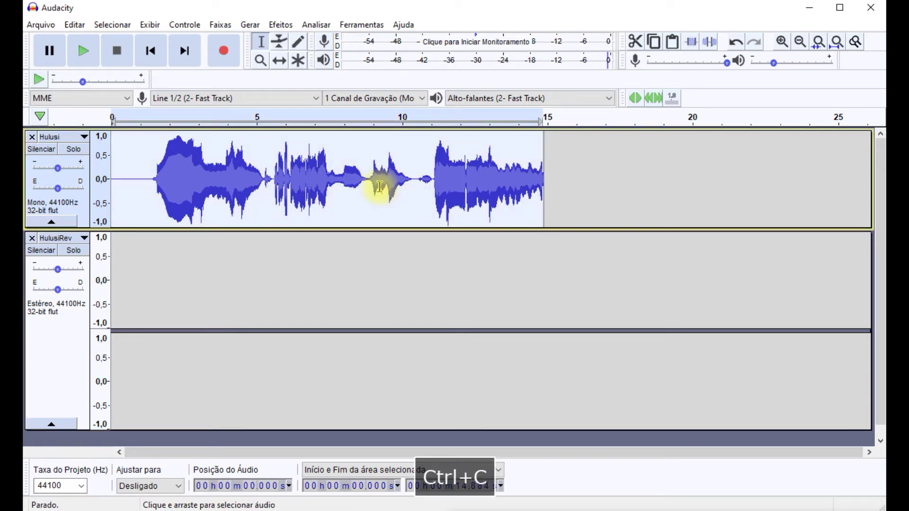
pyautogui.click(339, 300)
pyautogui.press('Home')
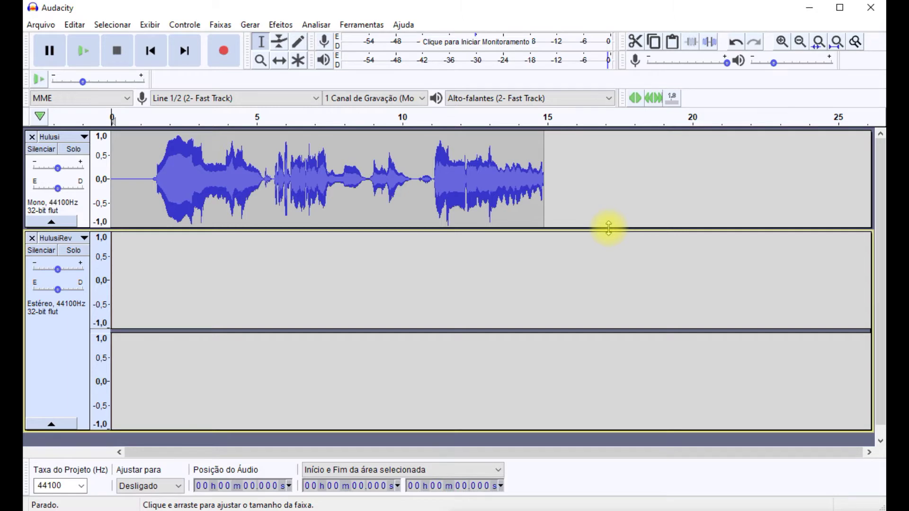
pyautogui.hotkey('ctrl', 'v')
pyautogui.click(533, 299)
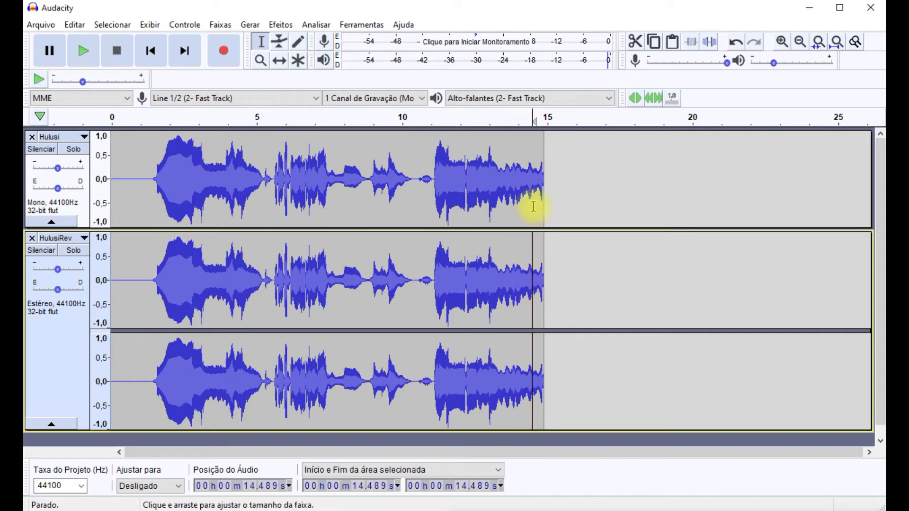
# Generate 2 seconds of silence at the end of the HulusiRev clip, with the duration format in seconds.
pyautogui.click(544, 307)
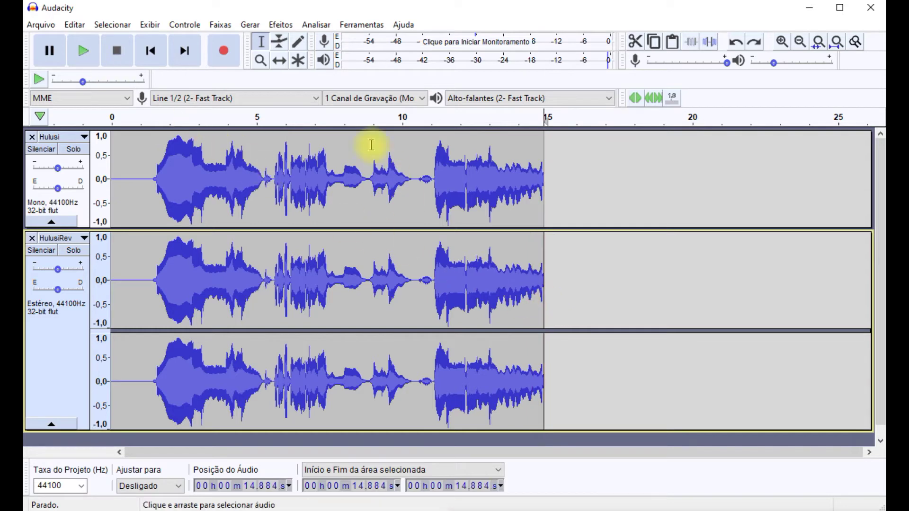
pyautogui.click(248, 26)
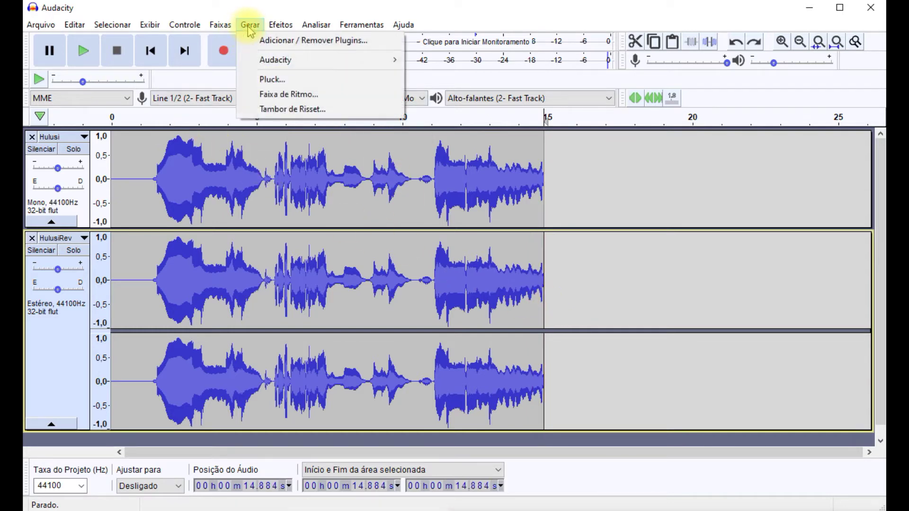
pyautogui.moveTo(283, 63)
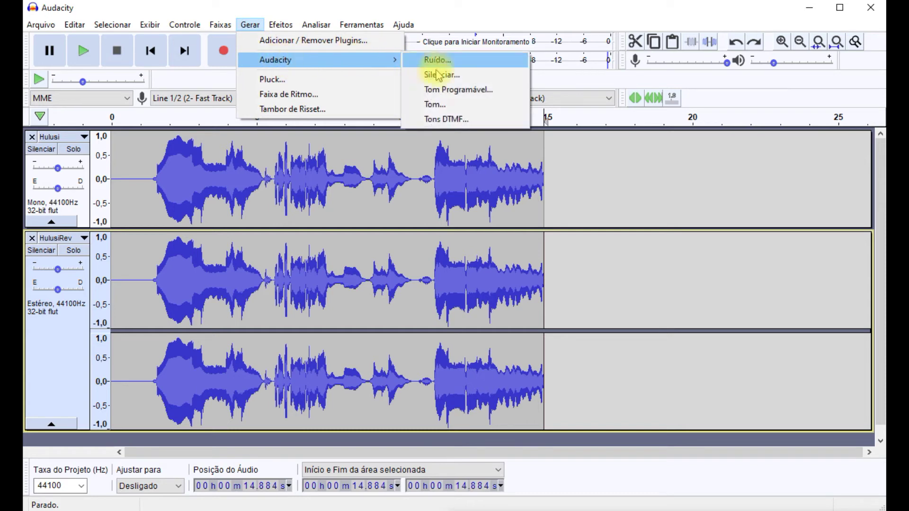
pyautogui.click(473, 74)
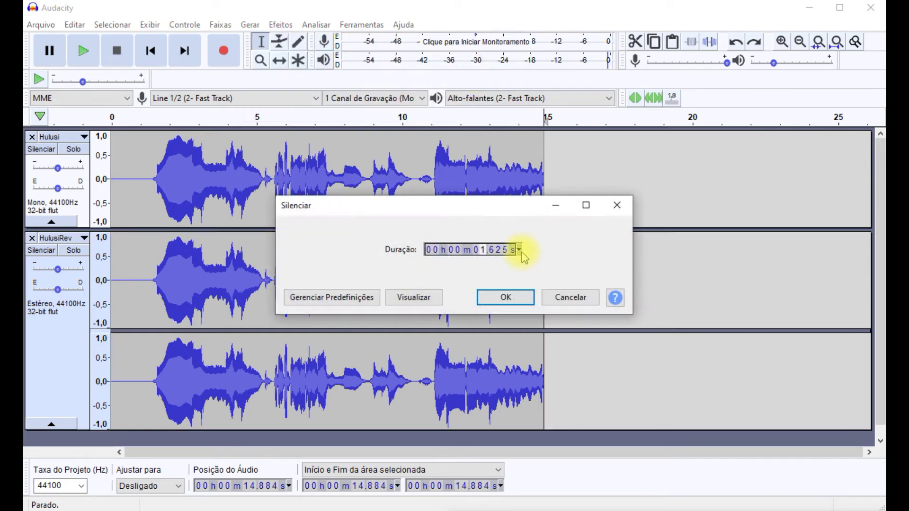
pyautogui.click(520, 250)
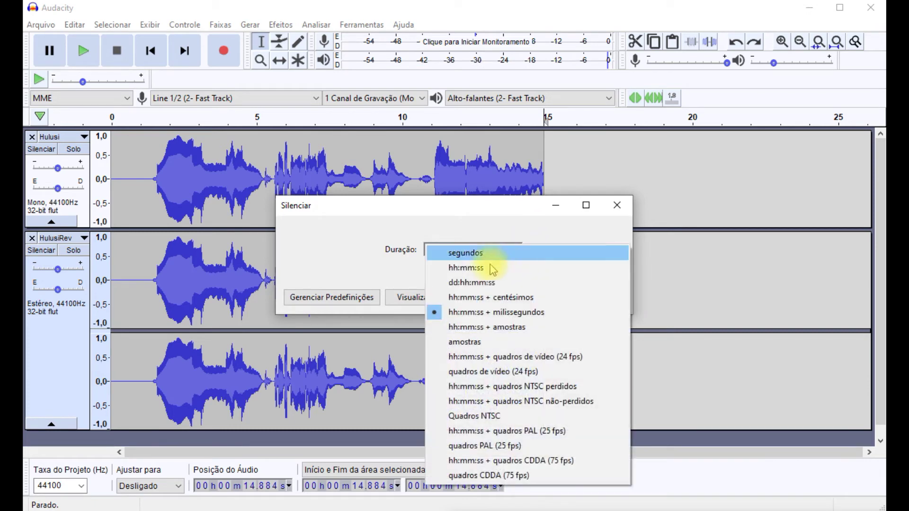
pyautogui.click(487, 251)
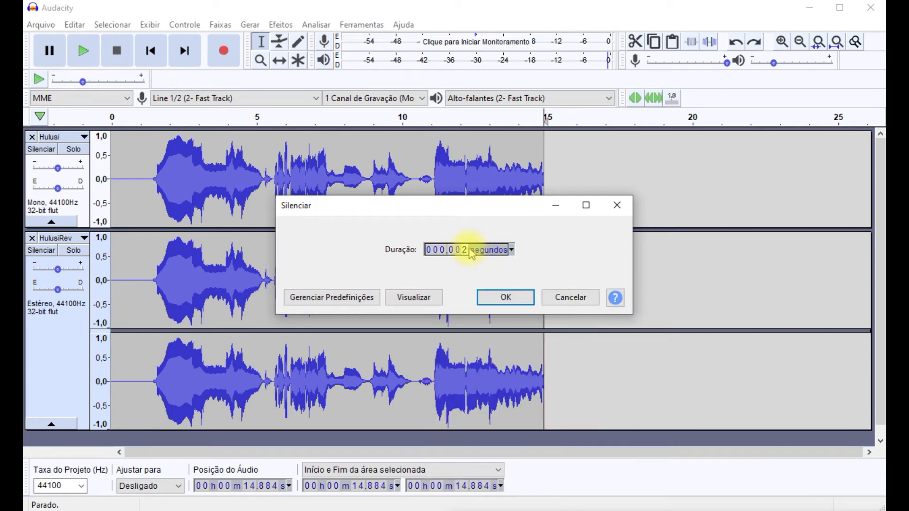
pyautogui.click(507, 298)
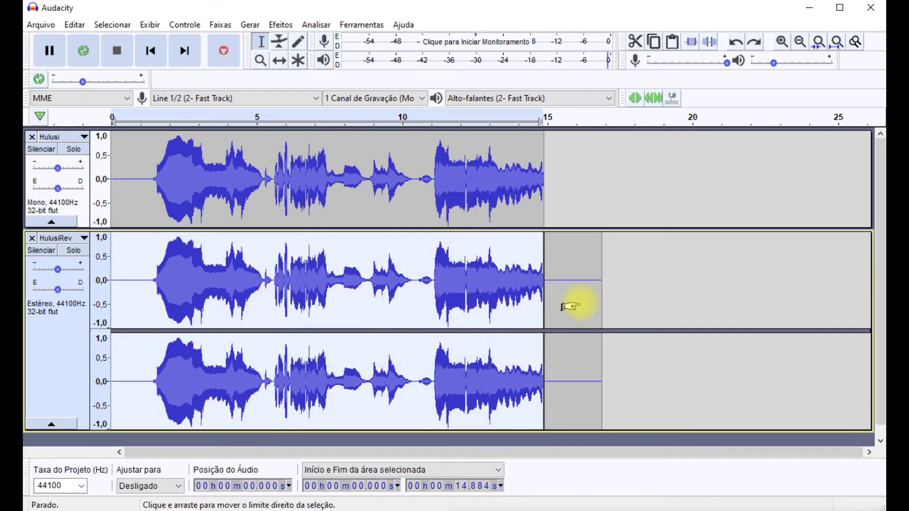
# Select the HulusiRev audio together with its trailing silence and join them into one clip.
pyautogui.click(333, 297)
pyautogui.doubleClick(334, 297)
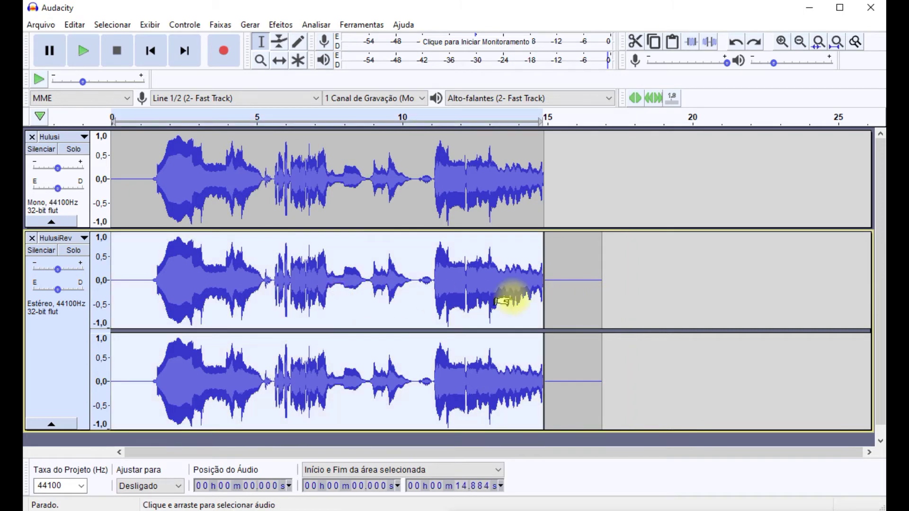
pyautogui.keyDown('shift'); pyautogui.click(588, 301); pyautogui.keyUp('shift')
pyautogui.moveTo(587, 305); pyautogui.dragTo(592, 304)
pyautogui.click(78, 25)
pyautogui.moveTo(116, 180)
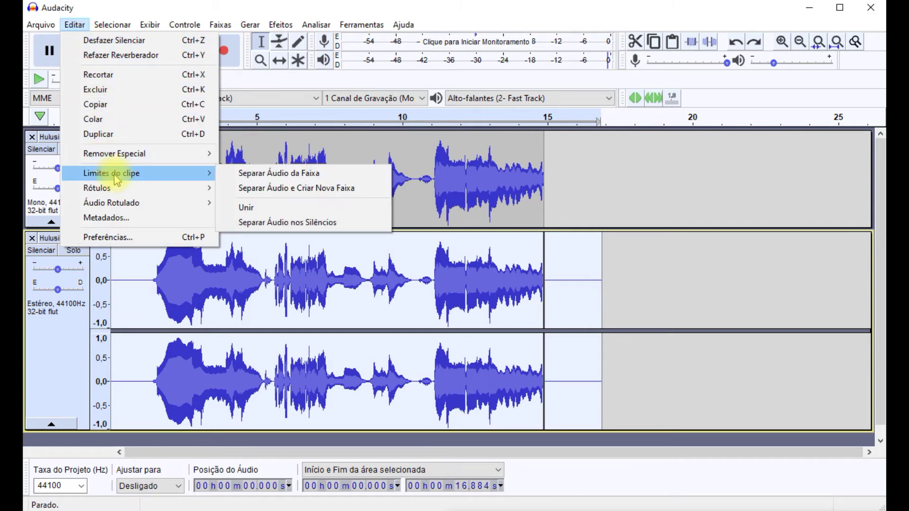
pyautogui.click(259, 207)
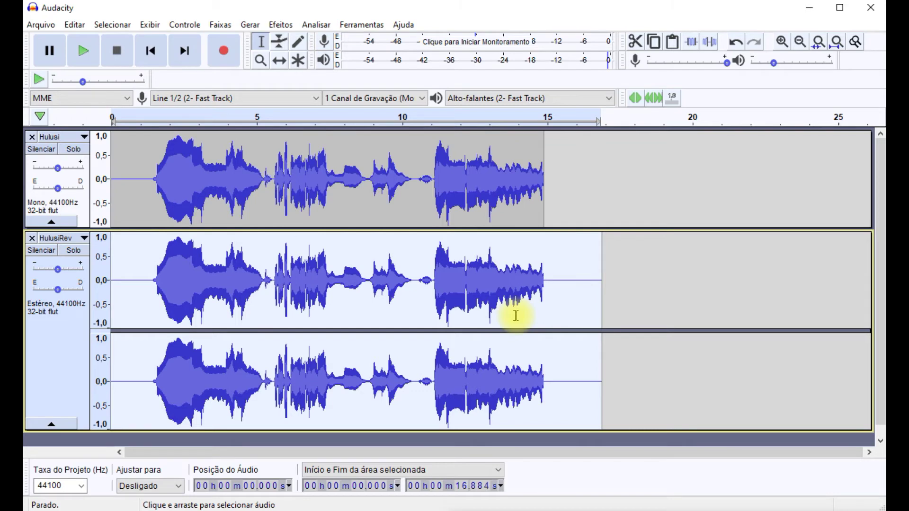
# Apply reverb to the whole HulusiRev clip: 16% room size, 10 ms pre-delay, 100% reverberance, 50% damping, -15 dB wet and dry gain.
pyautogui.doubleClick(406, 338)
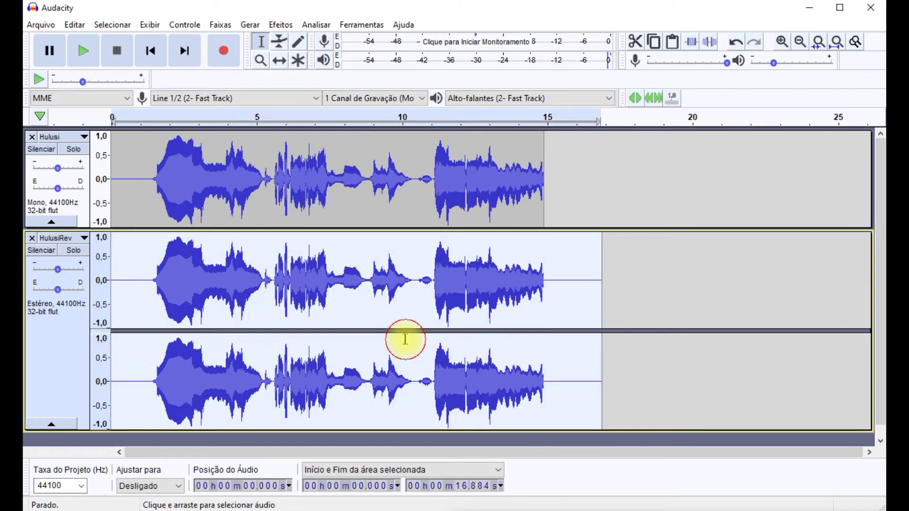
pyautogui.click(279, 25)
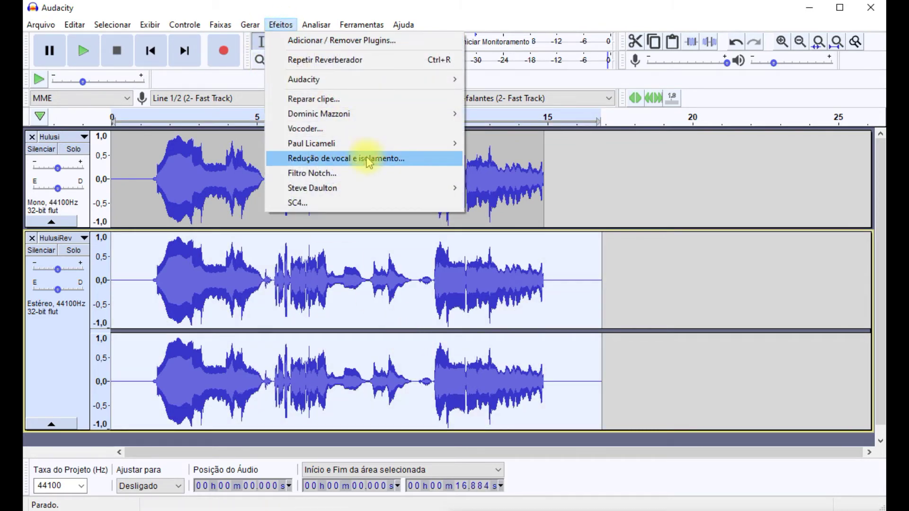
pyautogui.moveTo(463, 84)
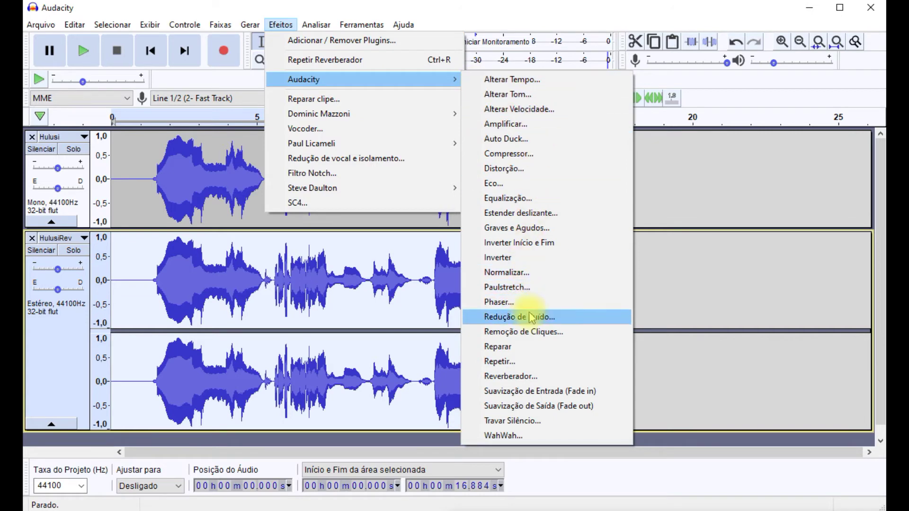
pyautogui.click(557, 377)
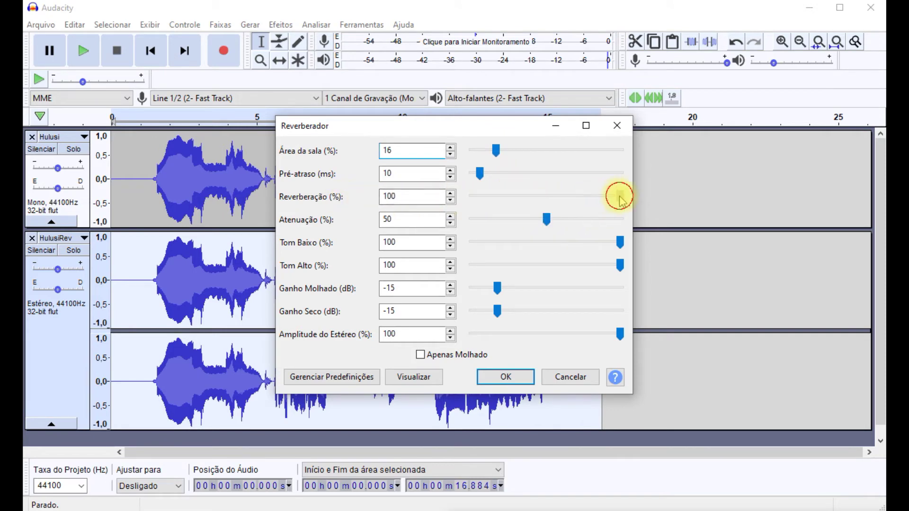
pyautogui.moveTo(685, 195); pyautogui.dragTo(581, 202)
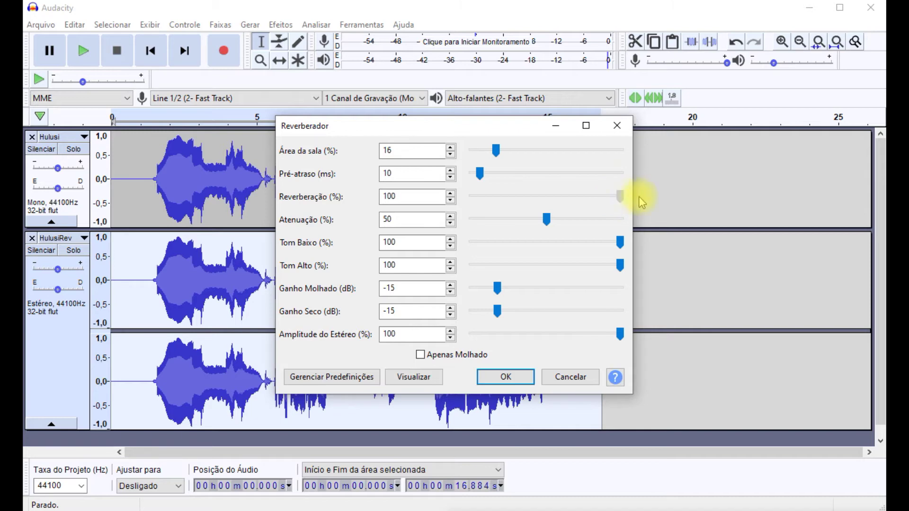
pyautogui.click(495, 290)
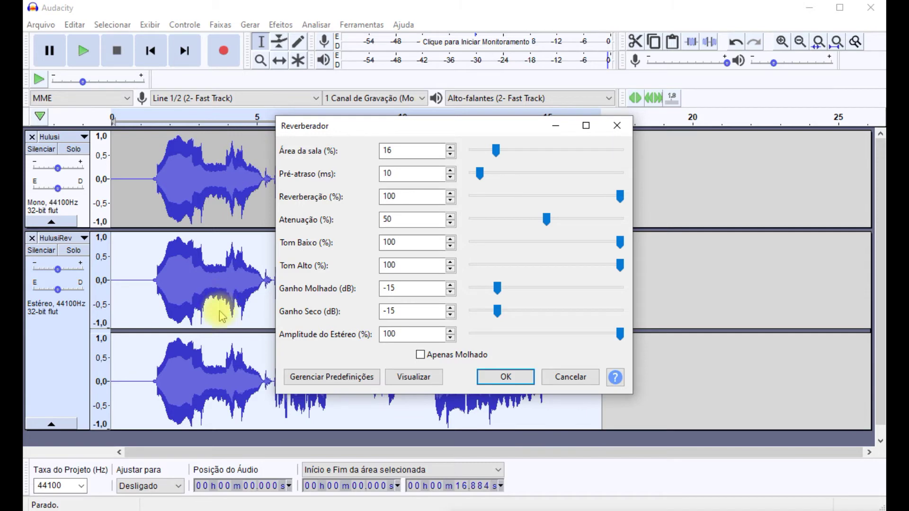
pyautogui.click(516, 379)
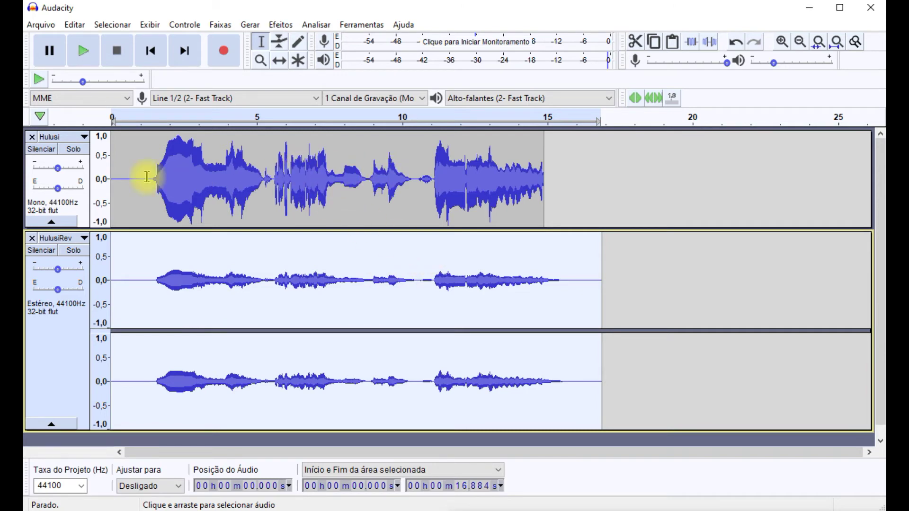
# Lower the Hulusi track's gain to -6 dB and the HulusiRev track's gain to -13 dB.
pyautogui.click(57, 169)
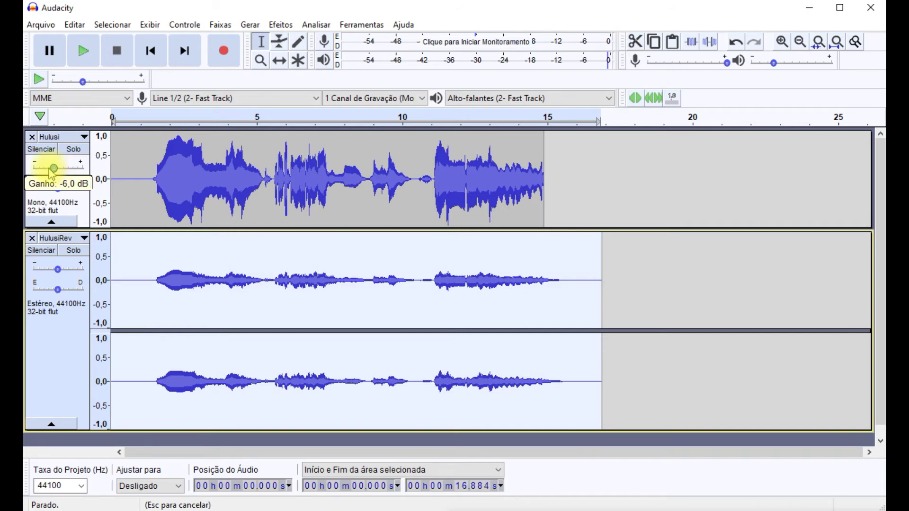
pyautogui.moveTo(52, 172); pyautogui.dragTo(53, 172)
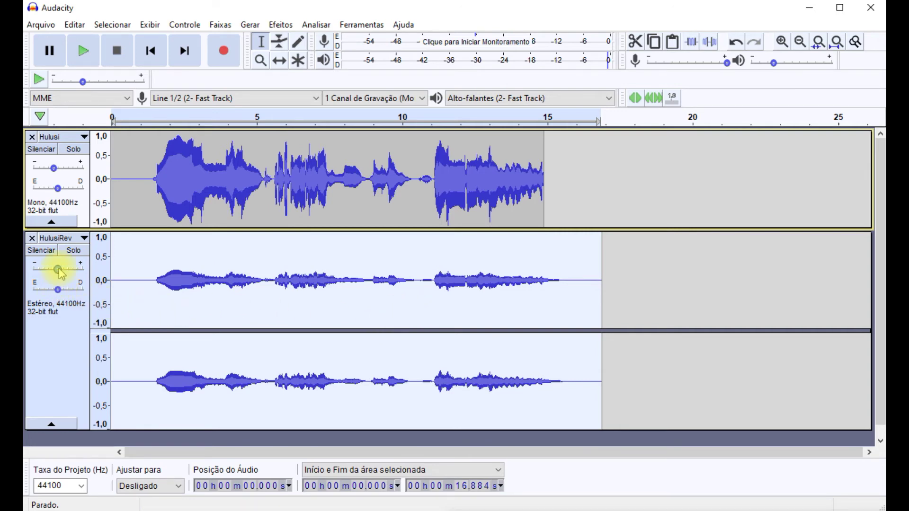
pyautogui.moveTo(59, 270); pyautogui.dragTo(59, 270)
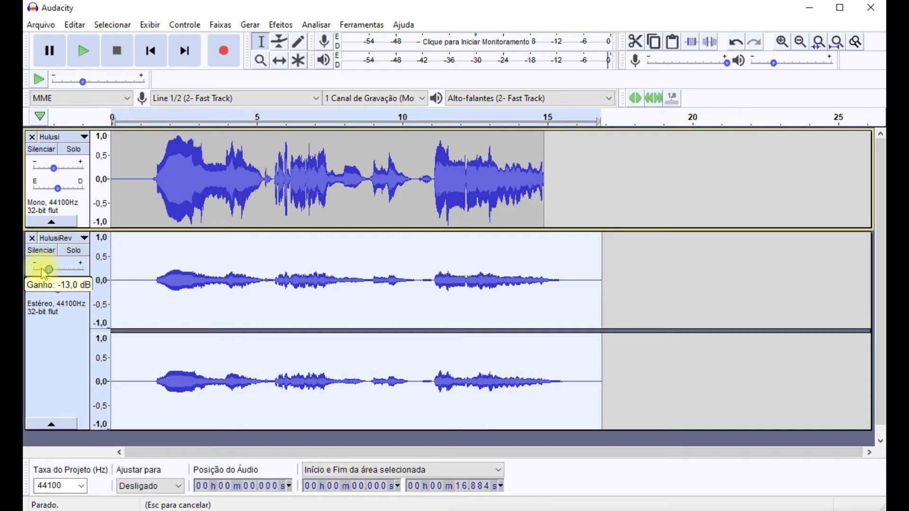
pyautogui.moveTo(44, 273); pyautogui.dragTo(45, 273)
# Play both tracks from about 1.3 s and raise the HulusiRev track's gain to +3 dB during playback.
pyautogui.click(148, 253)
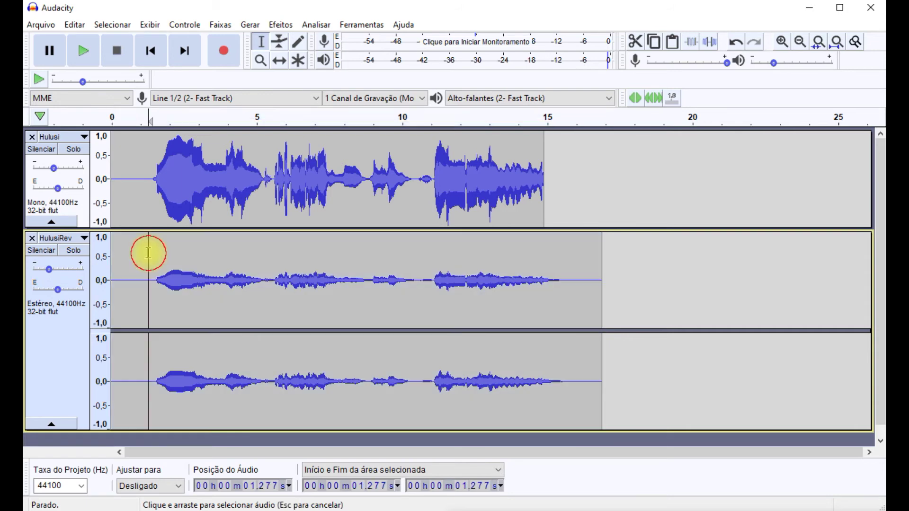
pyautogui.press('space')
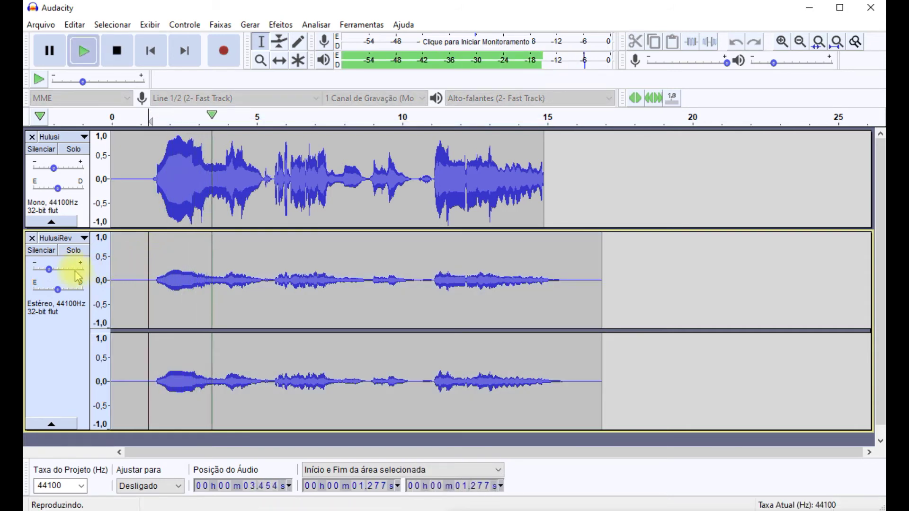
pyautogui.moveTo(49, 271); pyautogui.dragTo(58, 270)
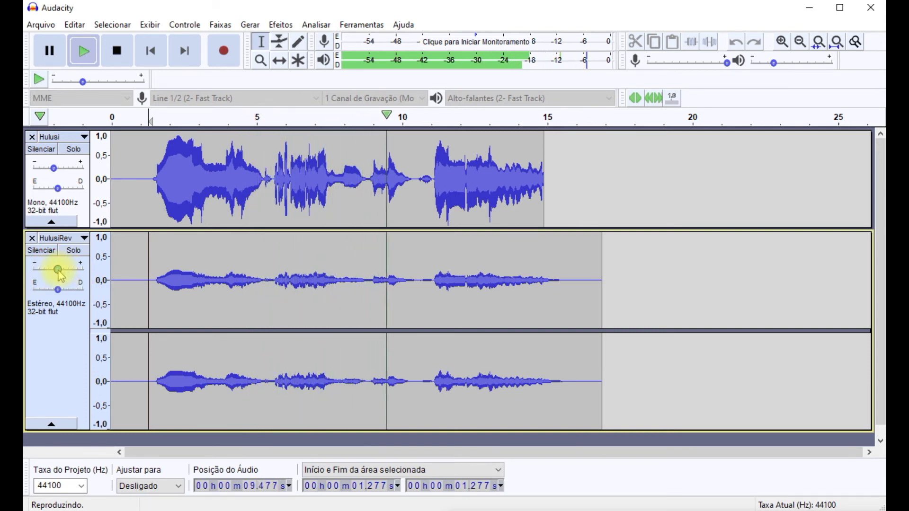
pyautogui.click(58, 270)
pyautogui.moveTo(58, 271); pyautogui.dragTo(60, 271)
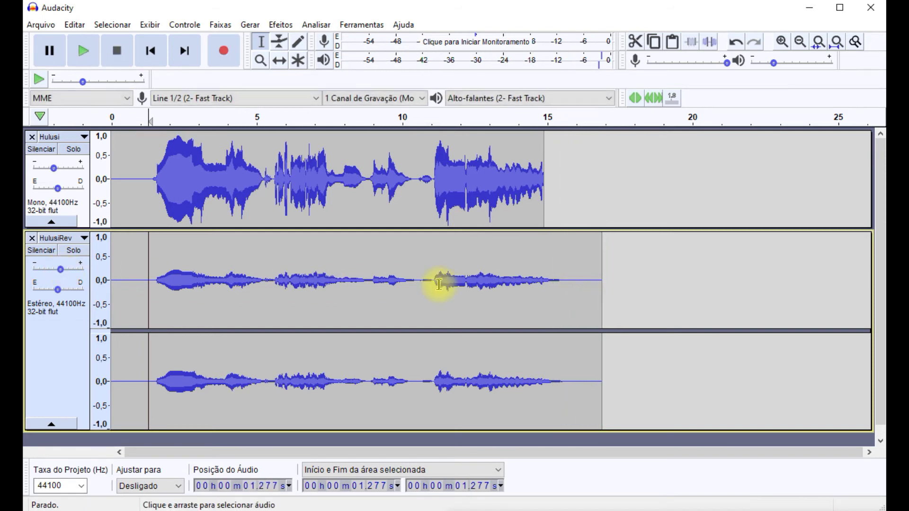
# Play the ending from about 13.8 s to hear the reverb tail, and check the HulusiRev track's gain.
pyautogui.click(513, 269)
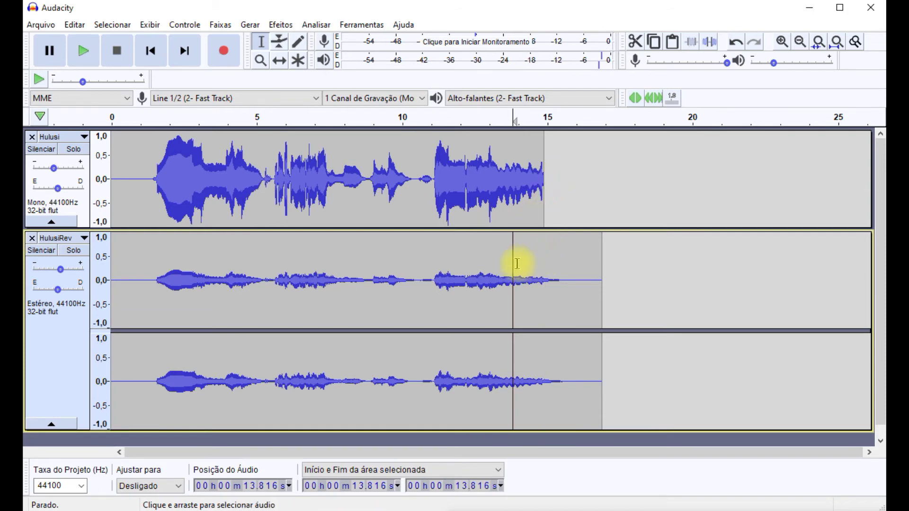
pyautogui.press('space')
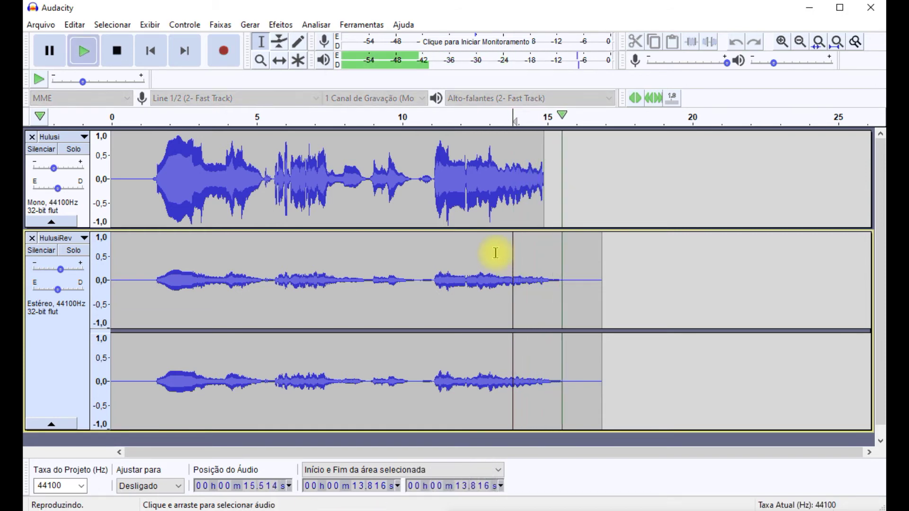
pyautogui.press('space')
pyautogui.click(61, 271)
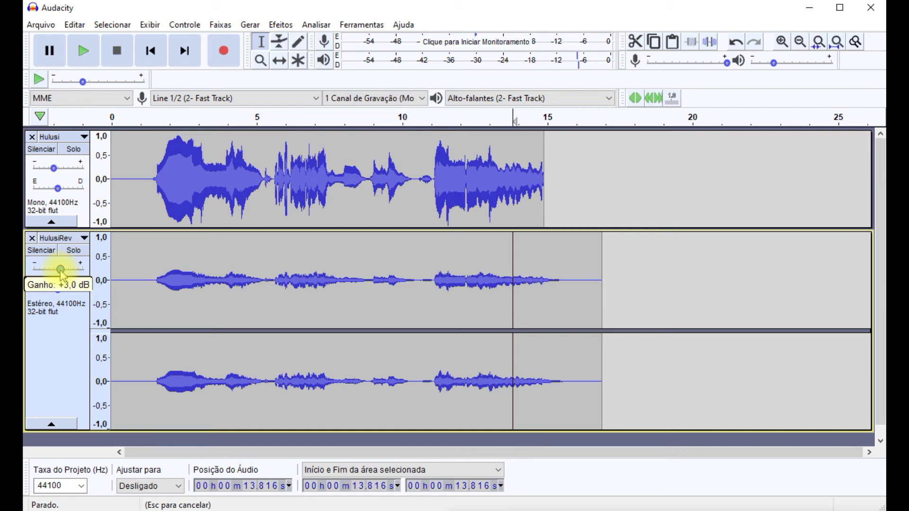
# Vary the HulusiRev gain during playback from about 1.4 s, leave it just below 0 dB, and replay from about 2.3 s.
pyautogui.click(153, 274)
pyautogui.press('space')
pyautogui.moveTo(60, 270)
pyautogui.mouseDown()
pyautogui.moveTo(33, 271)
pyautogui.moveTo(88, 276)
pyautogui.moveTo(70, 280)
pyautogui.mouseUp()
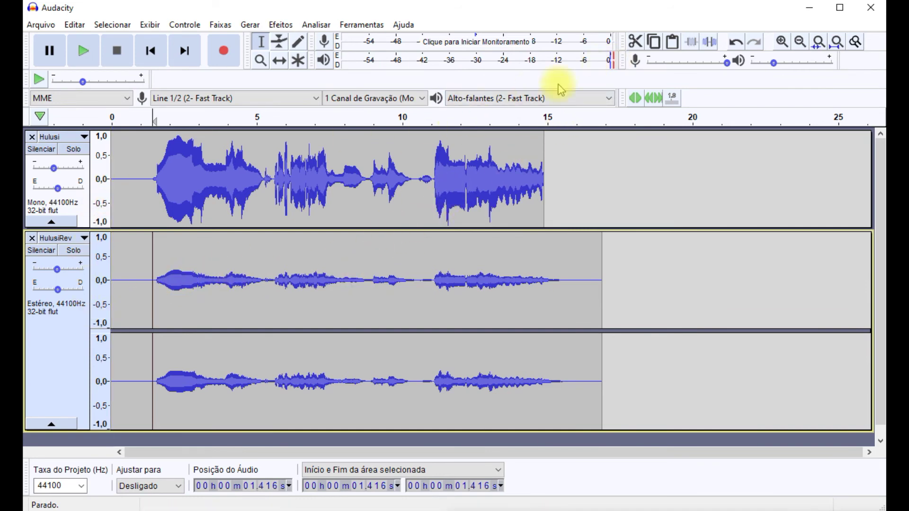
pyautogui.click(179, 279)
pyautogui.press('space')
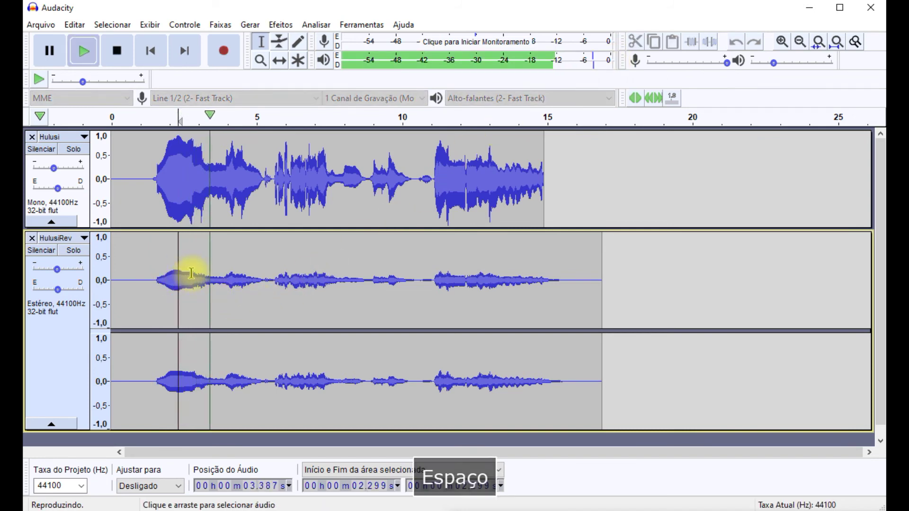